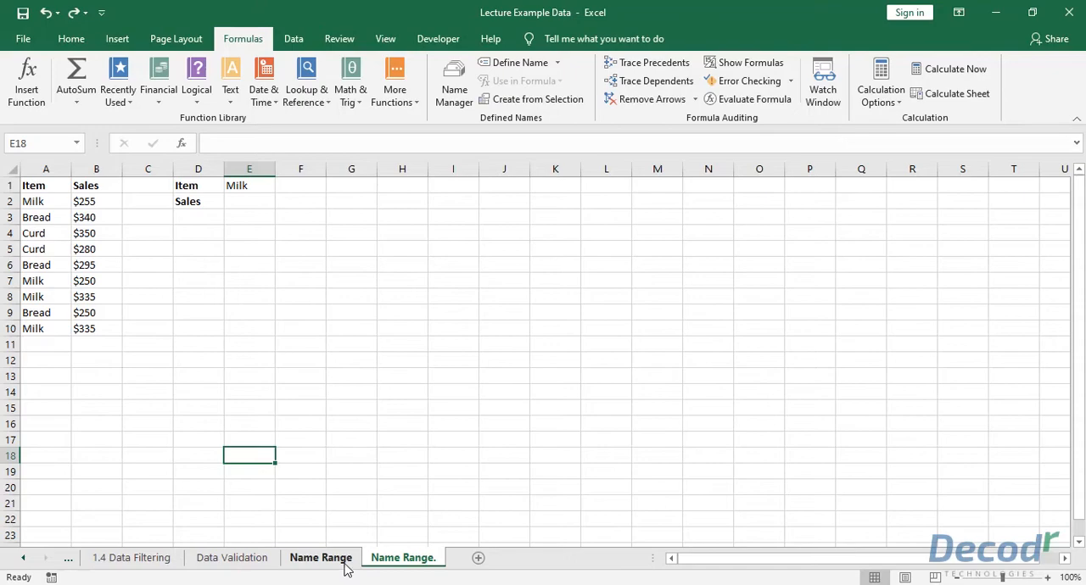
# - Open the Name Range sheet and widen column F to fit the SUMIF formula text in F2
pyautogui.click(345, 563)
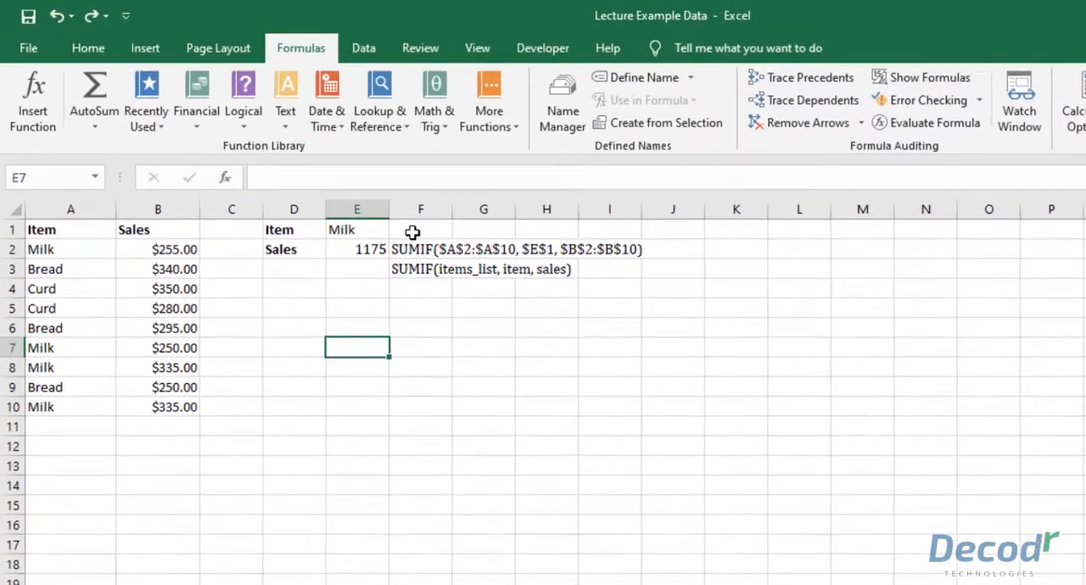
pyautogui.moveTo(421, 249)
pyautogui.mouseDown()
pyautogui.moveTo(524, 250)
pyautogui.moveTo(435, 256)
pyautogui.mouseUp()
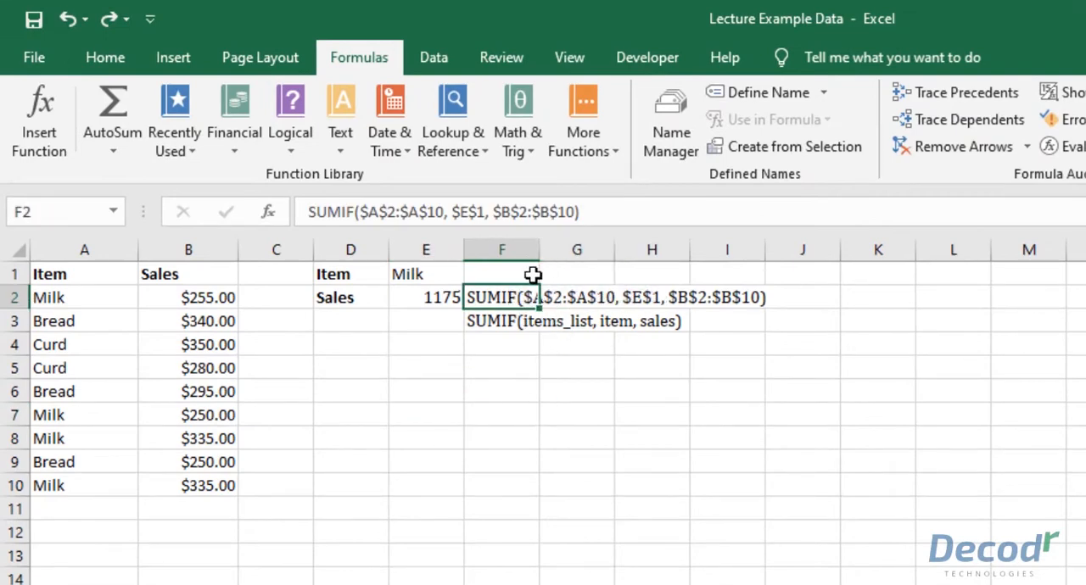
pyautogui.moveTo(539, 250); pyautogui.dragTo(772, 255)
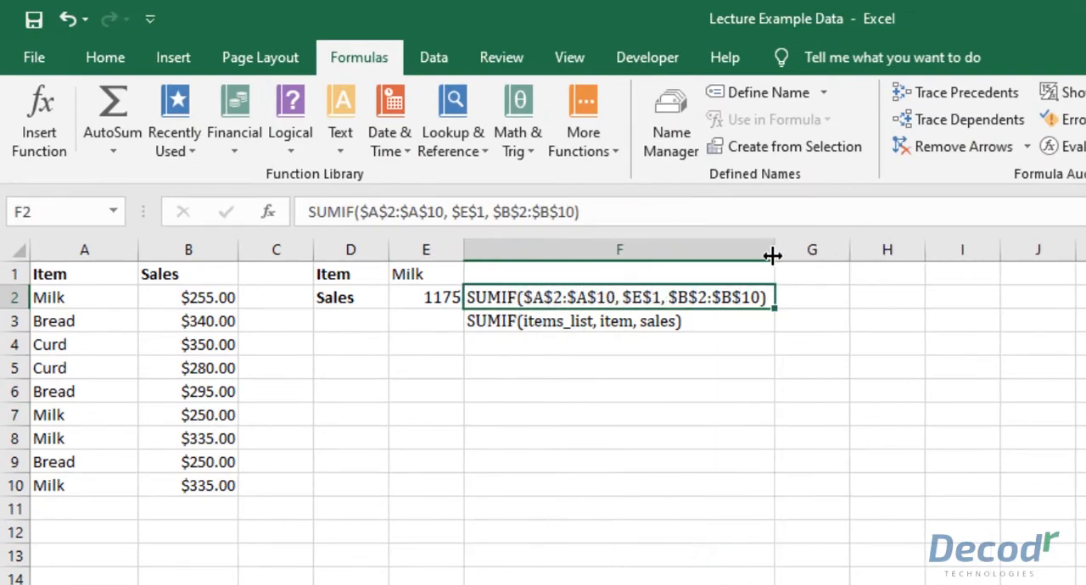
pyautogui.click(827, 341)
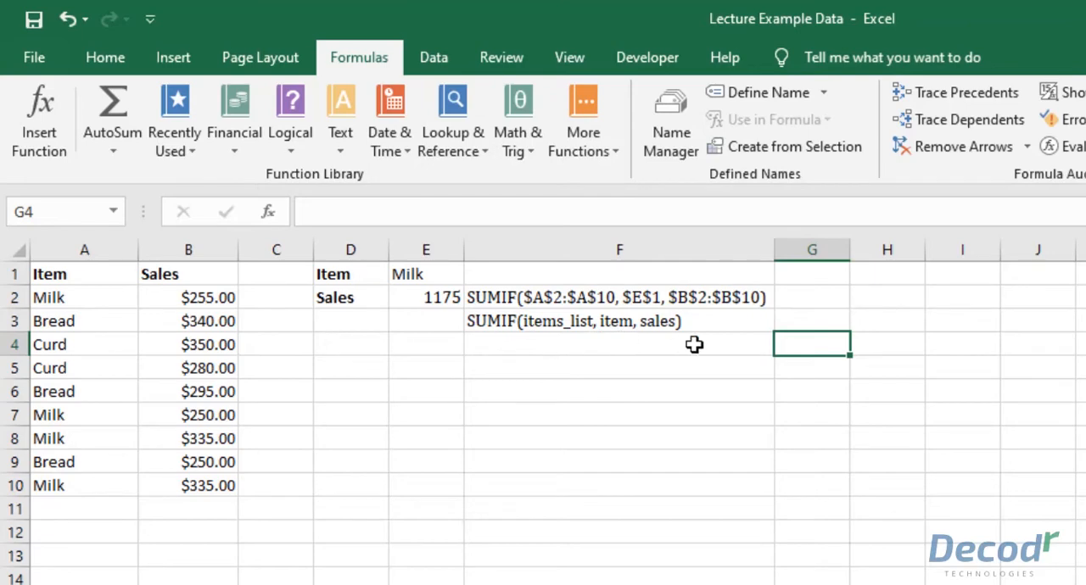
# - Compare the cell-reference SUMIF formula in F2 with the named-range SUMIF formula in F3
pyautogui.click(679, 302)
pyautogui.click(700, 315)
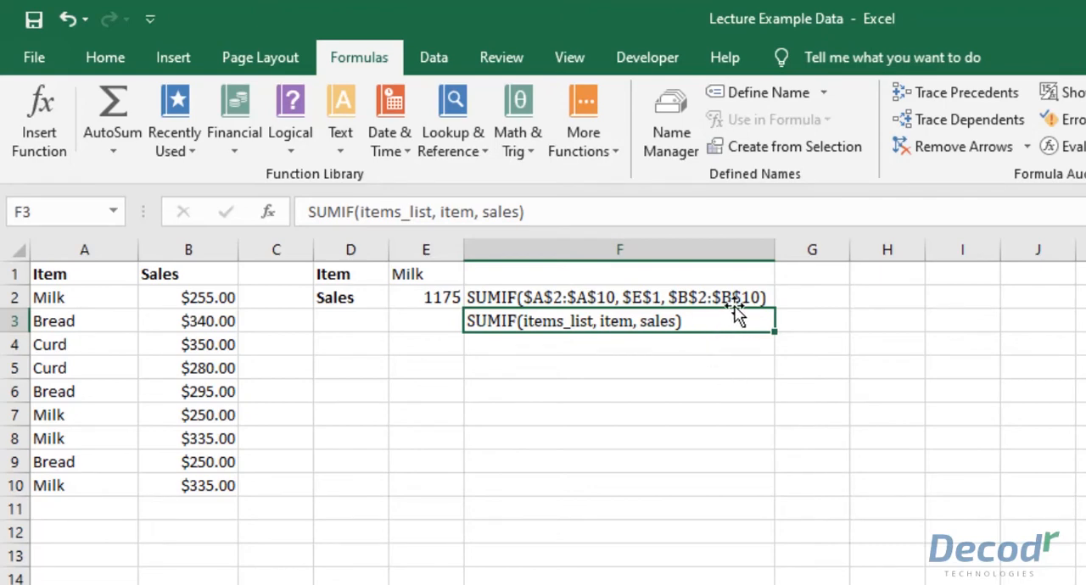
pyautogui.click(806, 316)
pyautogui.moveTo(756, 298); pyautogui.dragTo(758, 326)
pyautogui.click(878, 388)
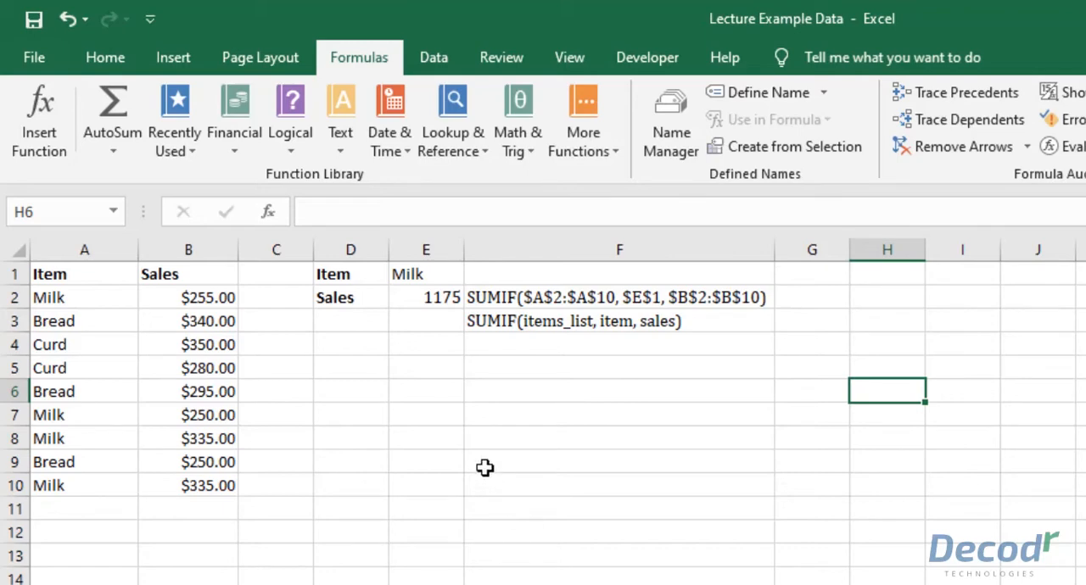
# - Name the item cells A2:A10 item_list using the Name Box, and reselect the range to check the name
pyautogui.click(112, 62)
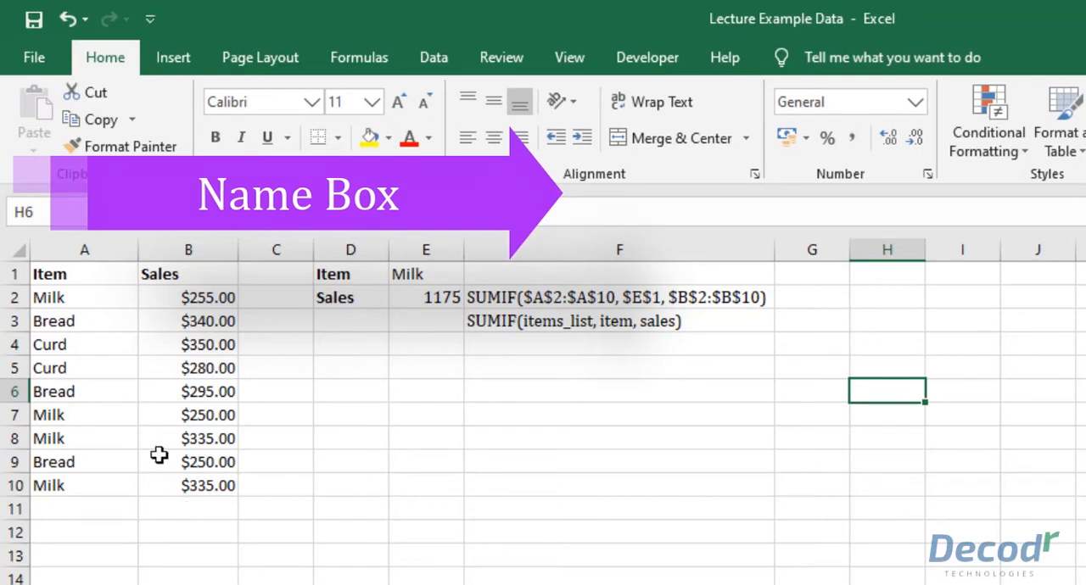
pyautogui.moveTo(77, 276); pyautogui.dragTo(74, 485)
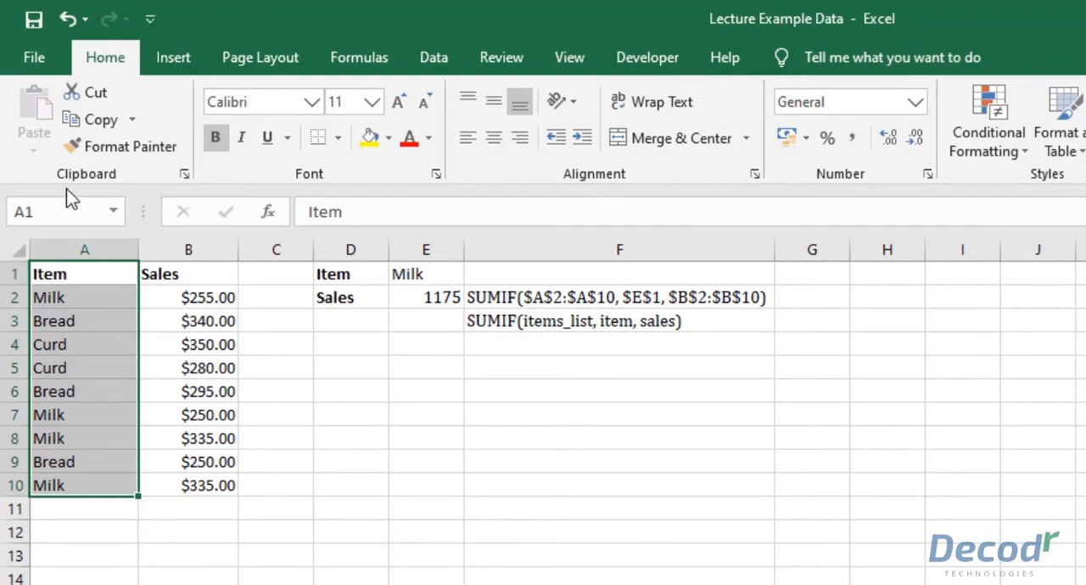
pyautogui.click(57, 297)
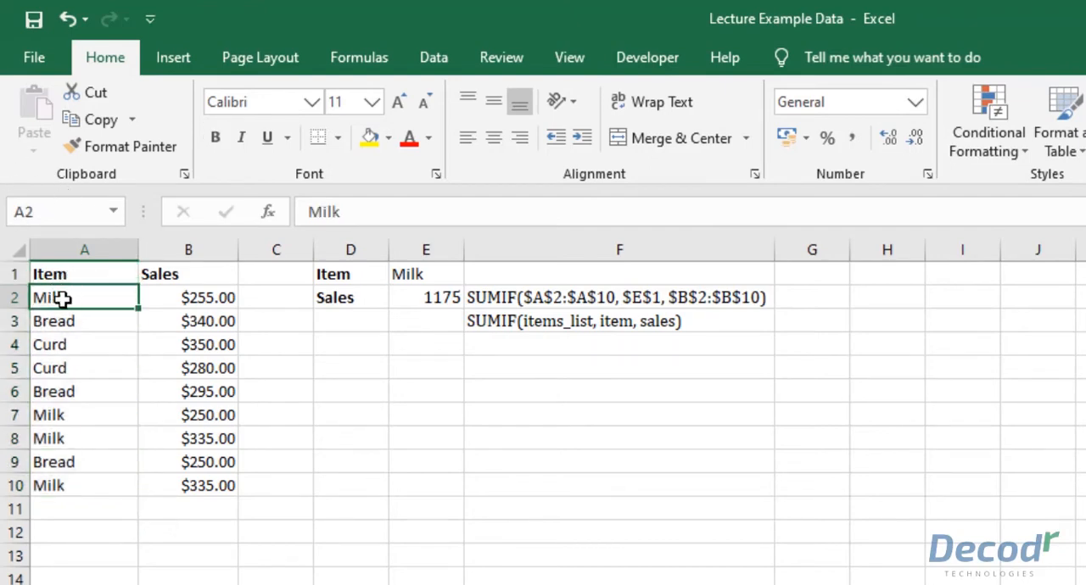
pyautogui.moveTo(67, 296); pyautogui.dragTo(75, 491)
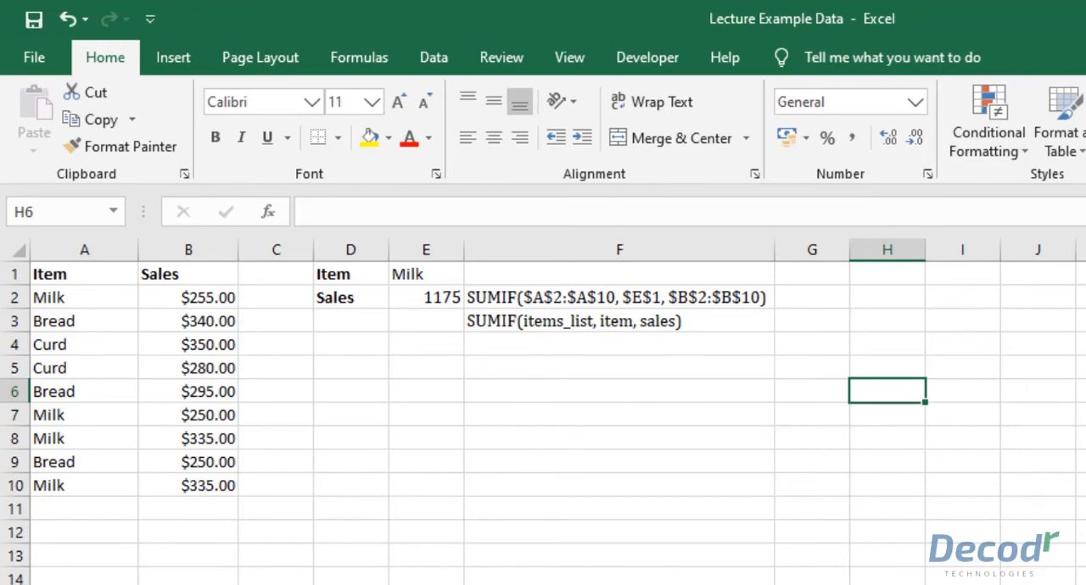
pyautogui.click(37, 217)
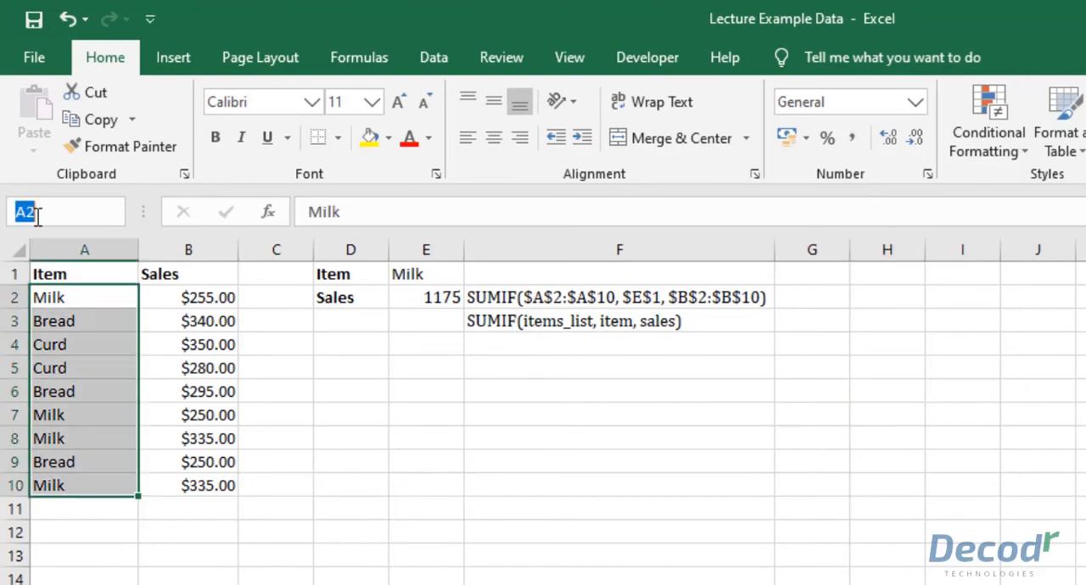
pyautogui.write('item_l')
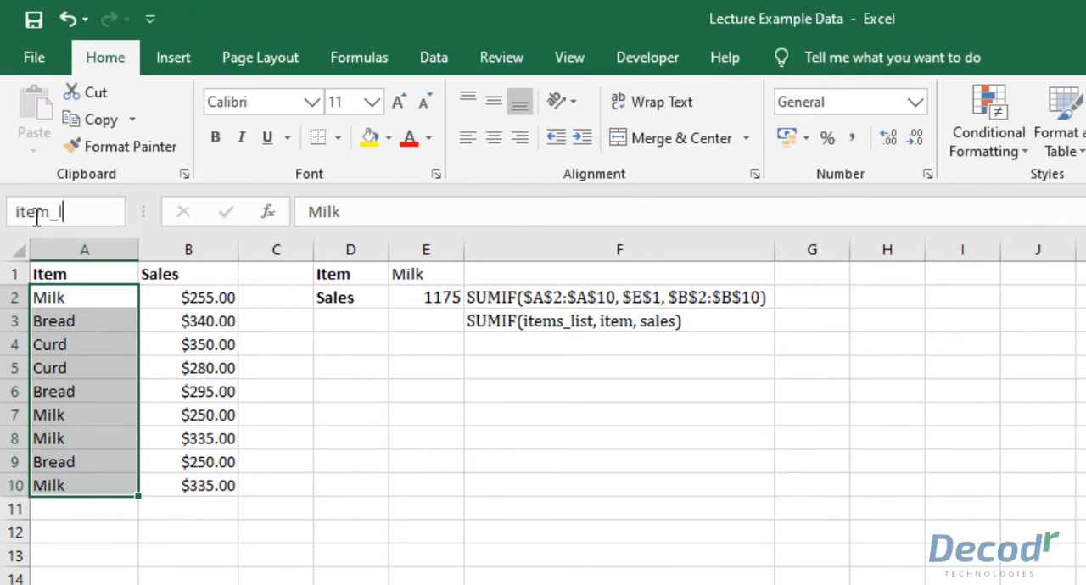
pyautogui.write('ist')
pyautogui.press('Return')
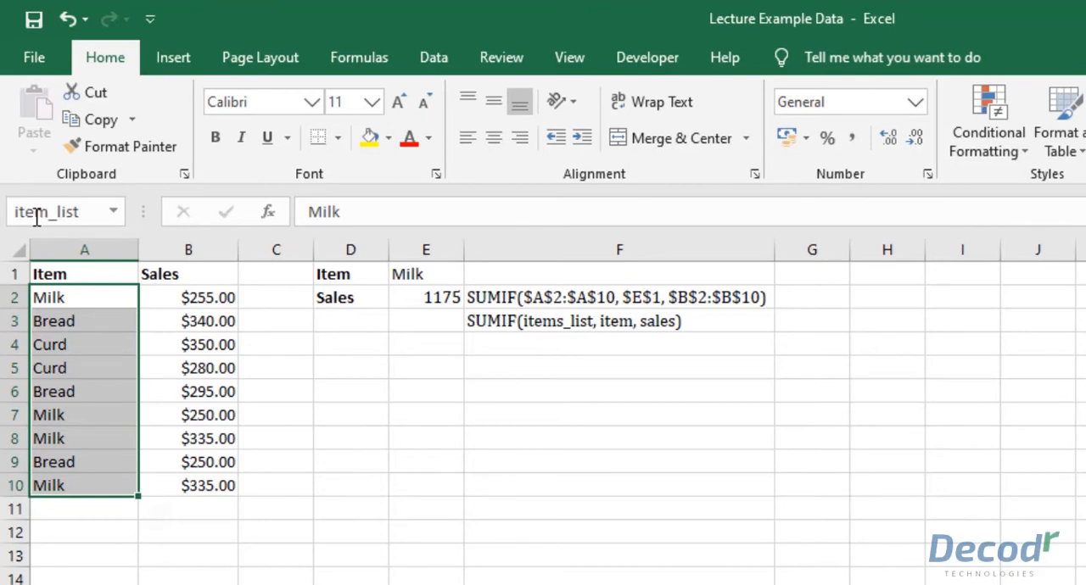
pyautogui.click(340, 424)
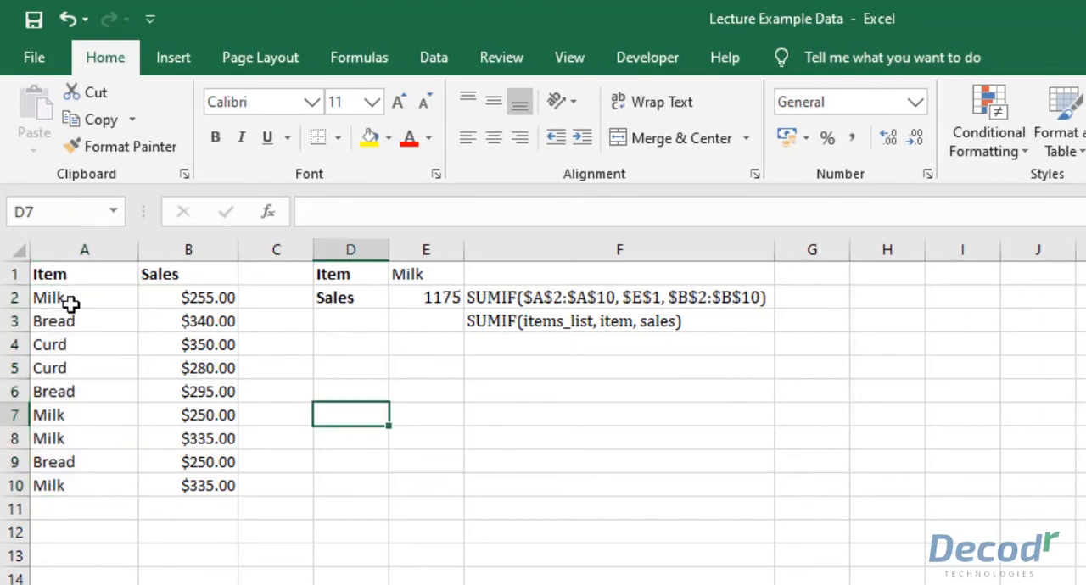
pyautogui.moveTo(73, 303); pyautogui.dragTo(80, 492)
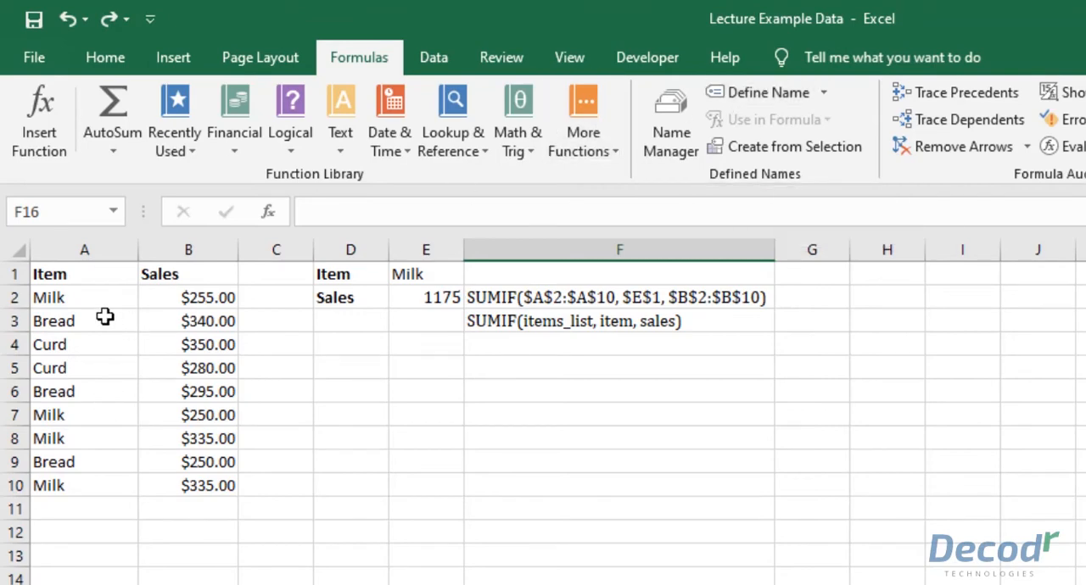
# - Define the workbook-scoped name item_list for the item cells A2:A10 with Define Name
pyautogui.moveTo(98, 305); pyautogui.dragTo(90, 475)
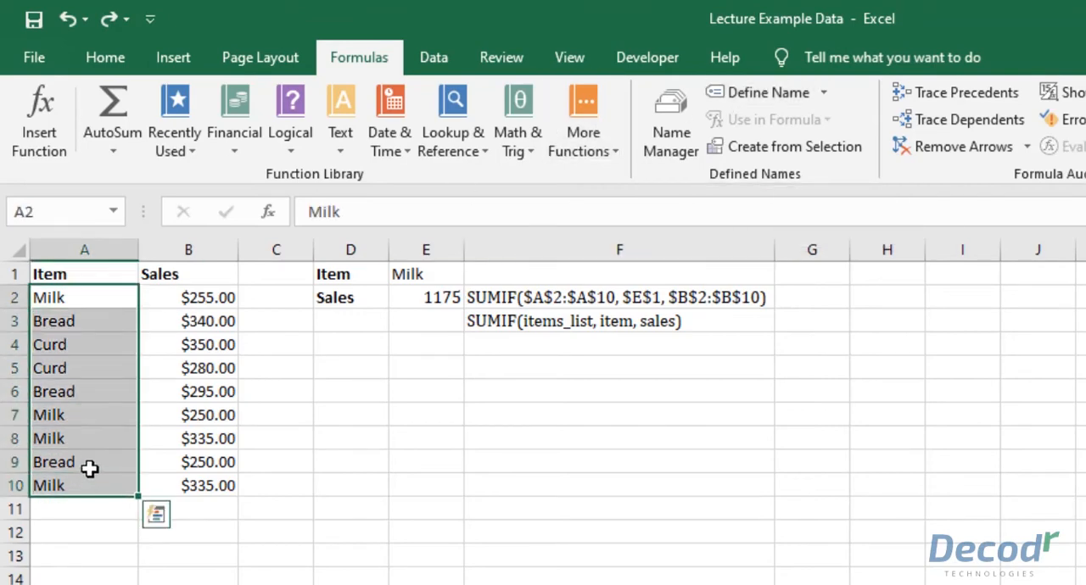
pyautogui.click(767, 95)
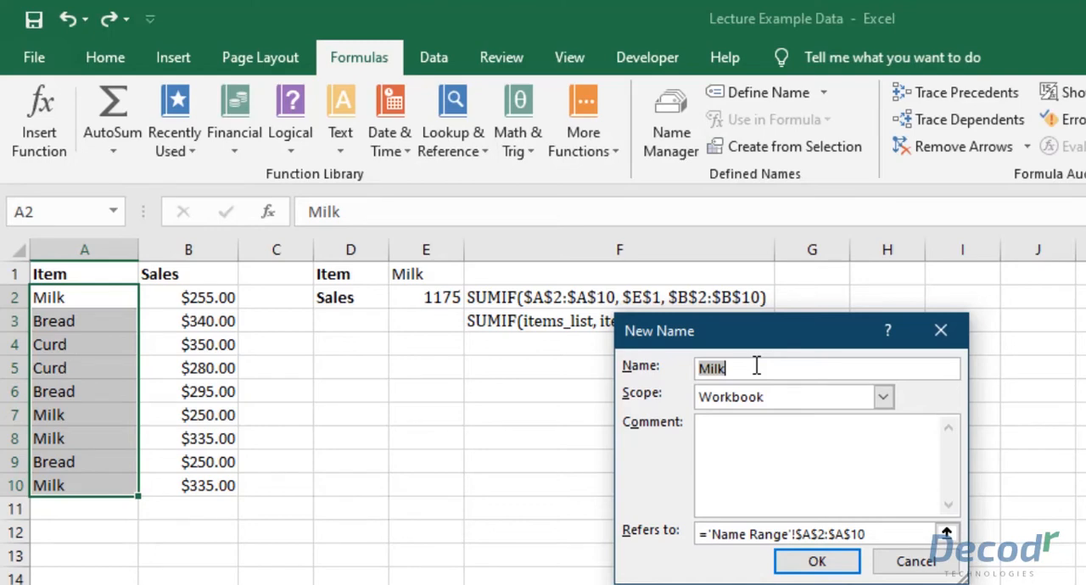
pyautogui.write('istem_list')
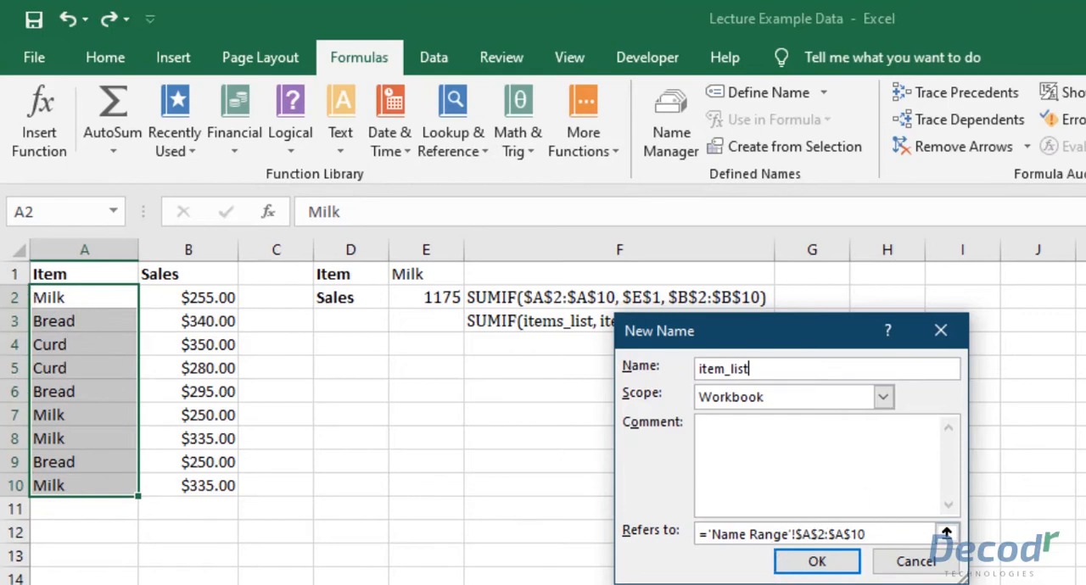
pyautogui.click(829, 570)
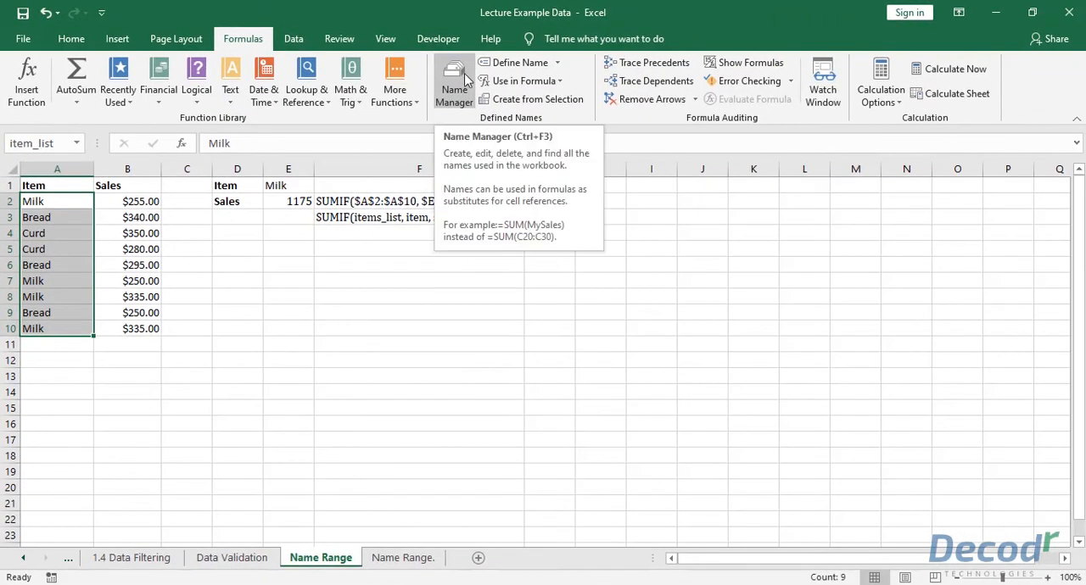
# - Delete the item_list name in the Name Manager and return to the sheet
pyautogui.click(519, 86)
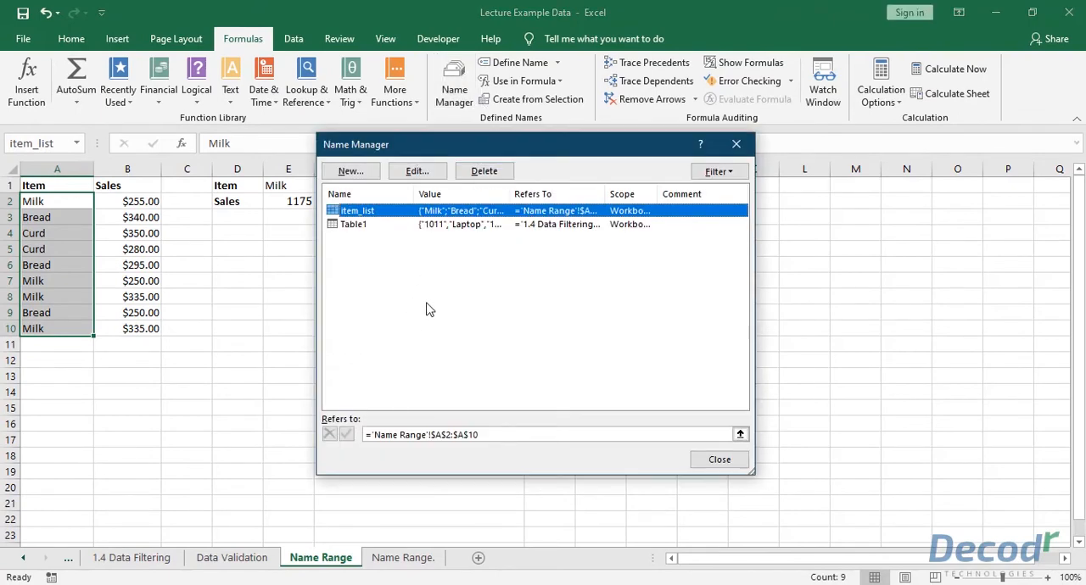
pyautogui.click(356, 173)
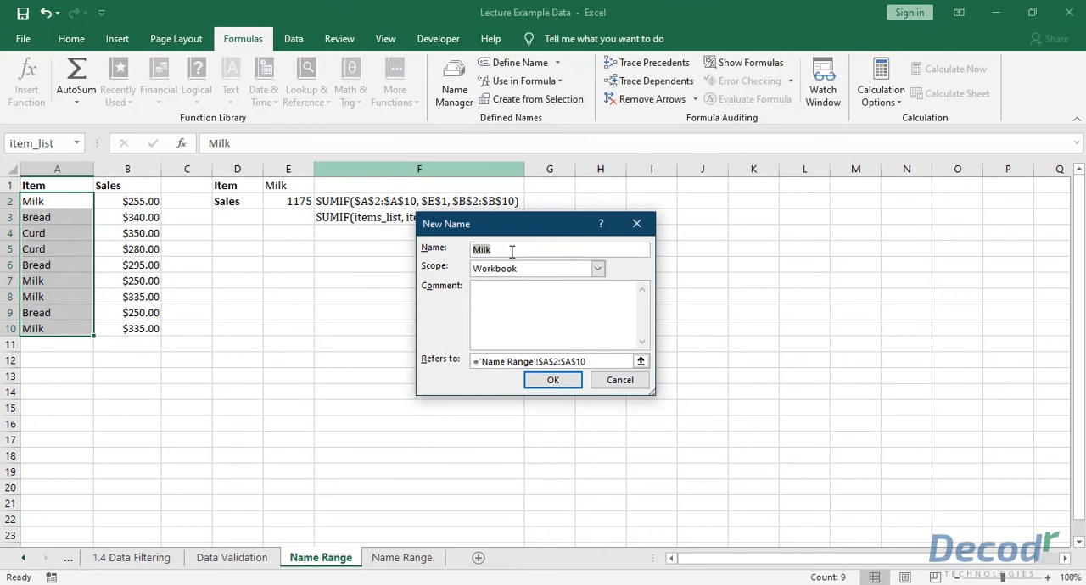
pyautogui.click(619, 379)
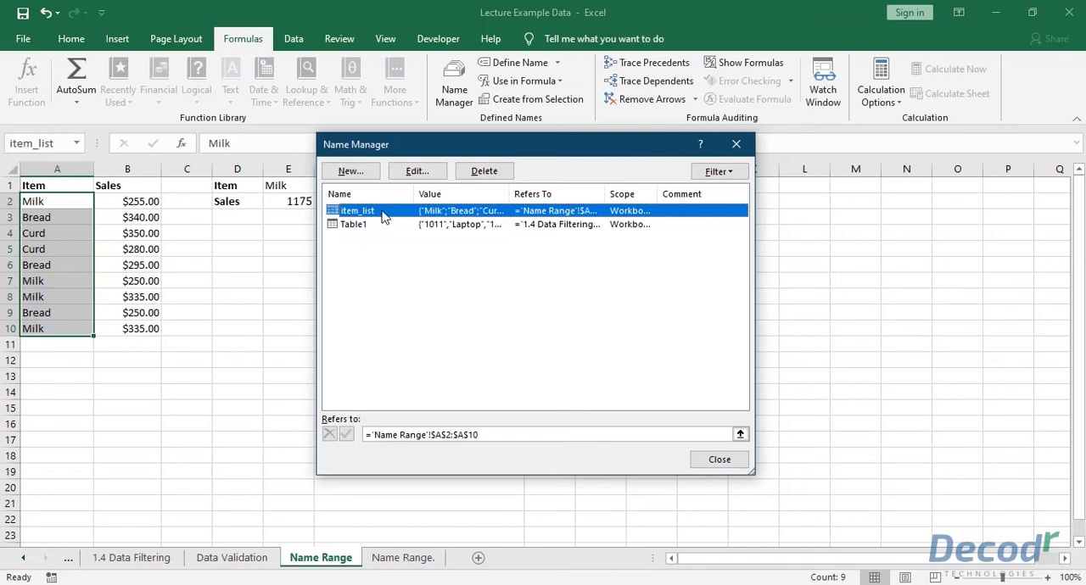
pyautogui.click(499, 176)
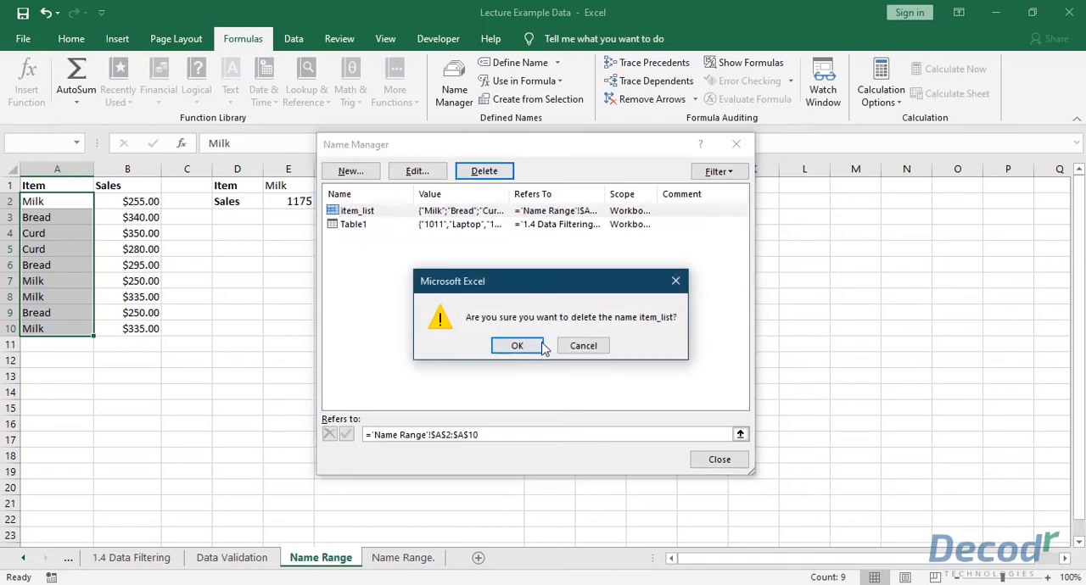
pyautogui.click(526, 346)
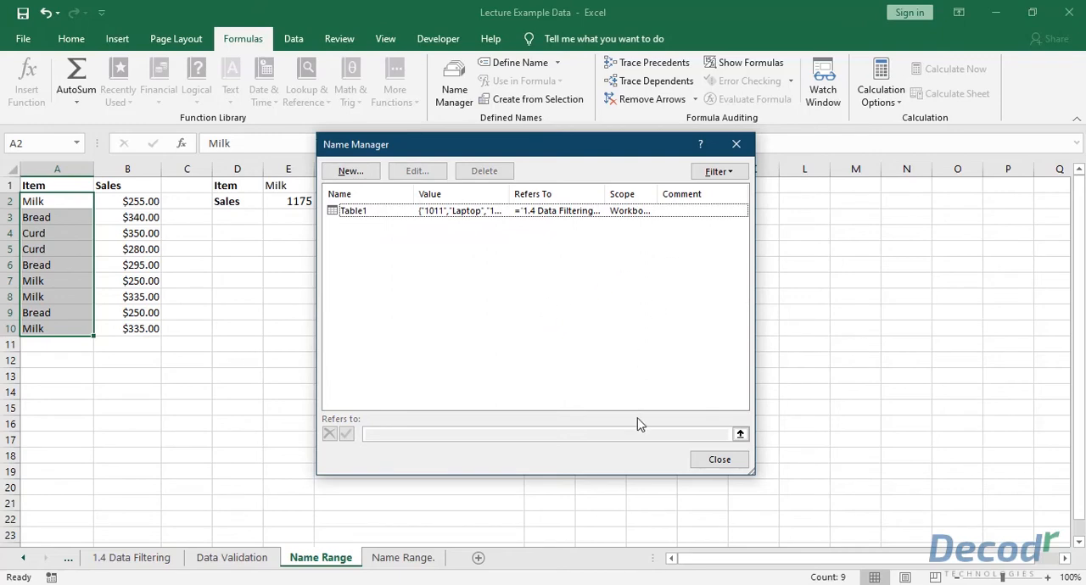
pyautogui.click(718, 459)
pyautogui.click(428, 408)
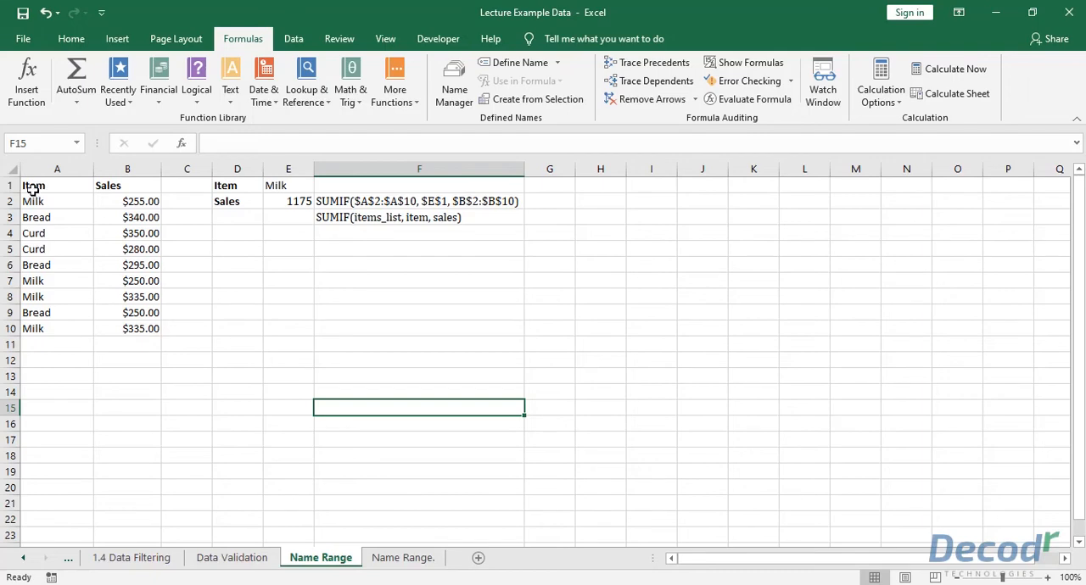
# - Define the workbook-scoped name Item for the whole Item and Sales table, A1:B10
pyautogui.moveTo(25, 185); pyautogui.dragTo(141, 327)
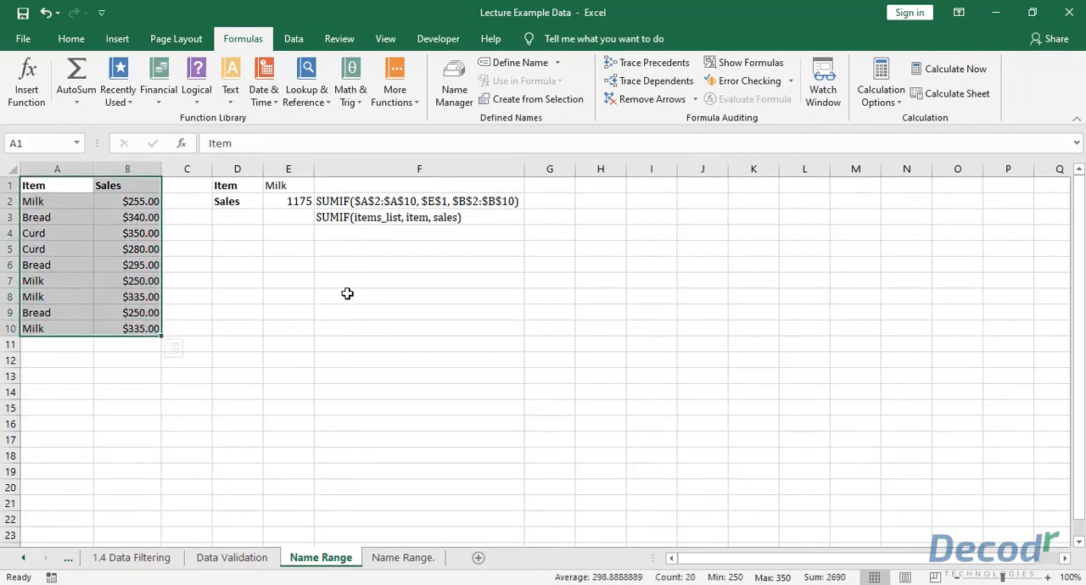
pyautogui.click(520, 64)
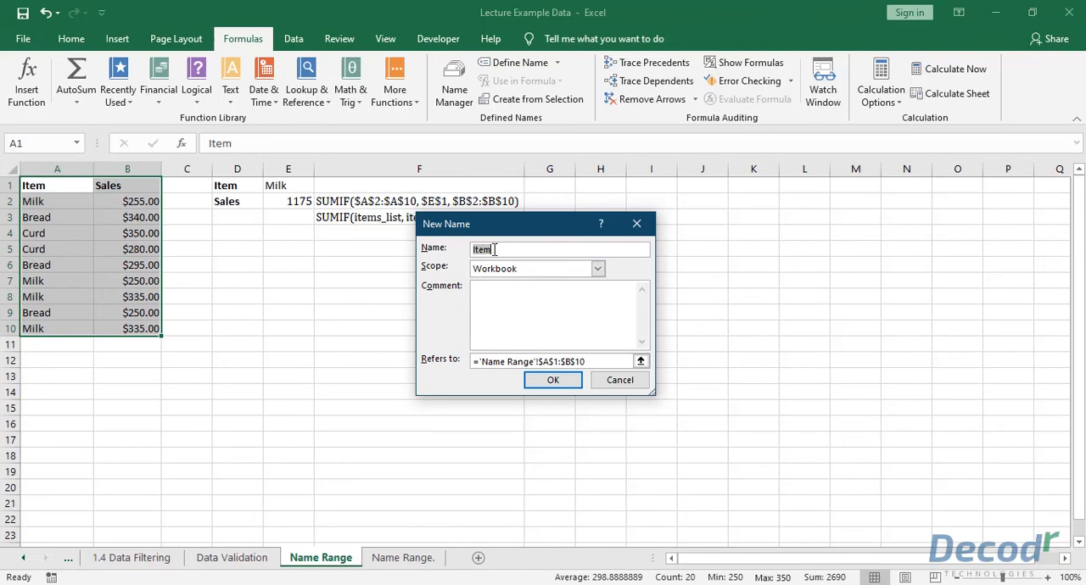
pyautogui.click(550, 380)
pyautogui.click(302, 328)
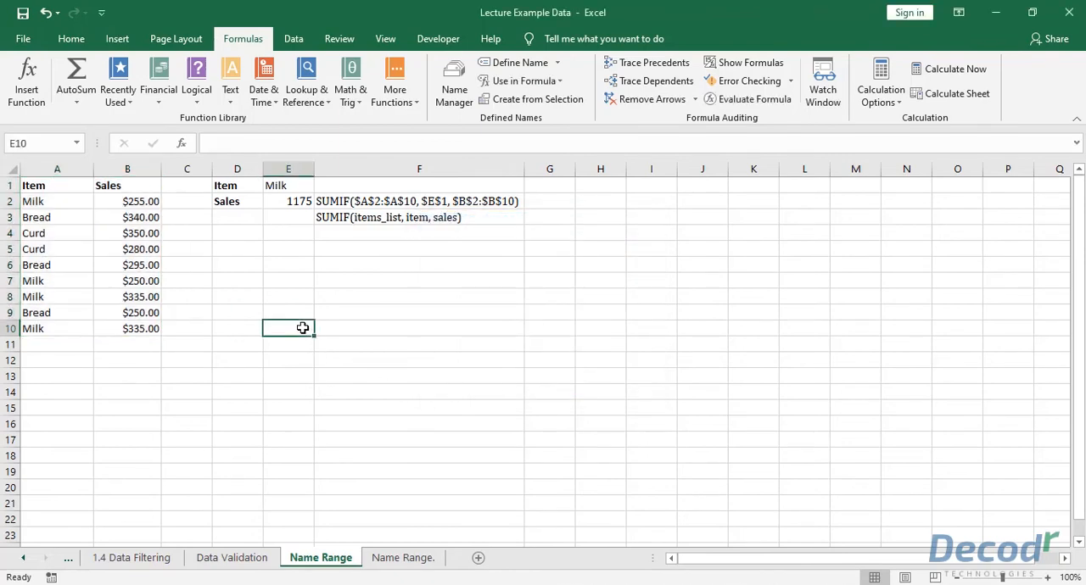
pyautogui.moveTo(38, 185); pyautogui.dragTo(62, 327)
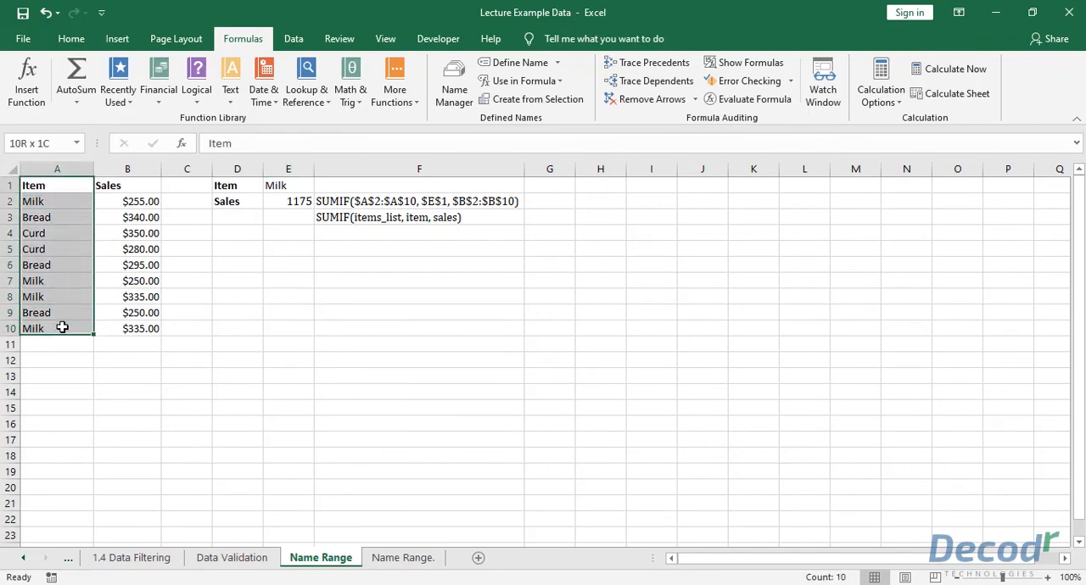
pyautogui.click(204, 285)
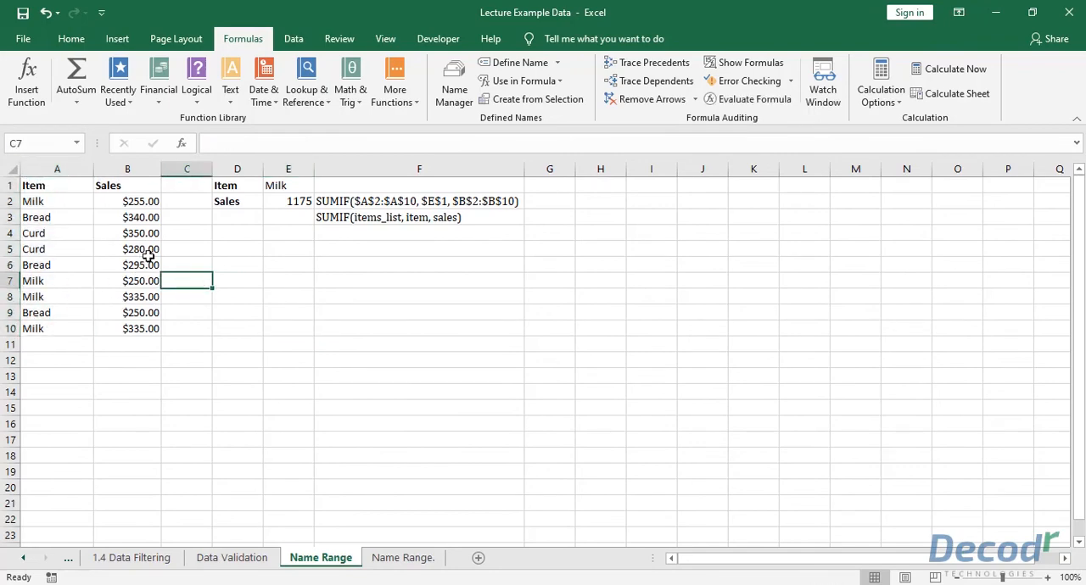